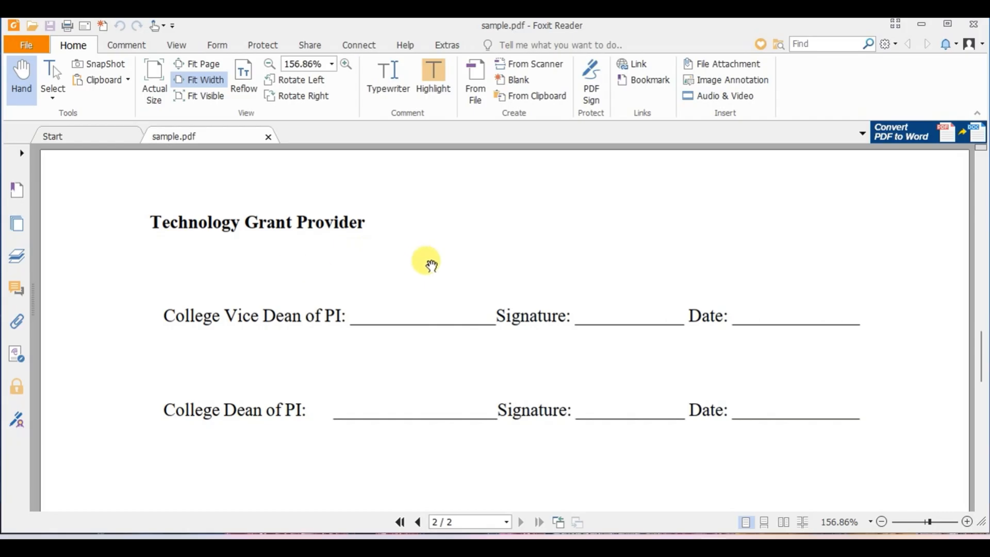
# - Create a hand-drawn PDF signature and place it on the College Vice Dean's signature line
pyautogui.click(260, 46)
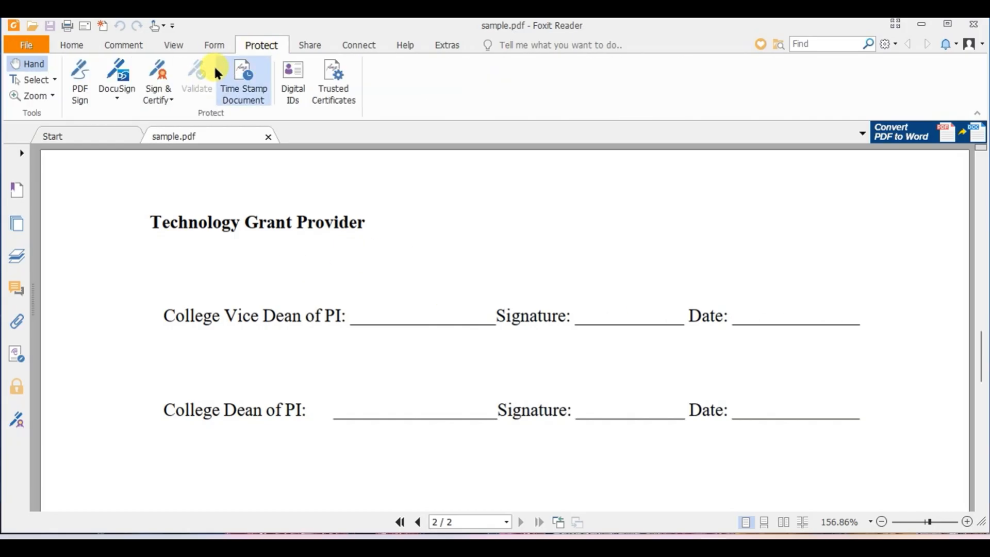
pyautogui.click(78, 96)
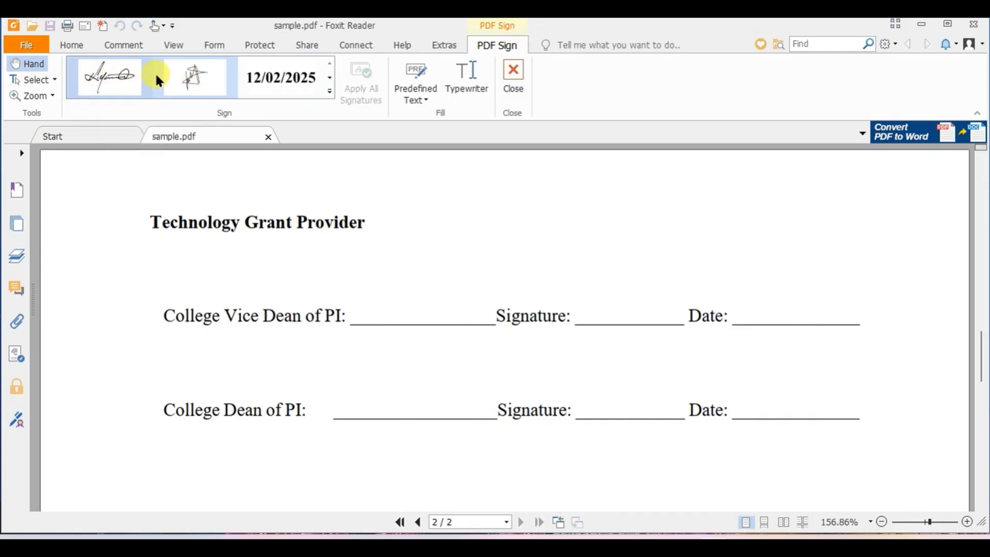
pyautogui.click(330, 91)
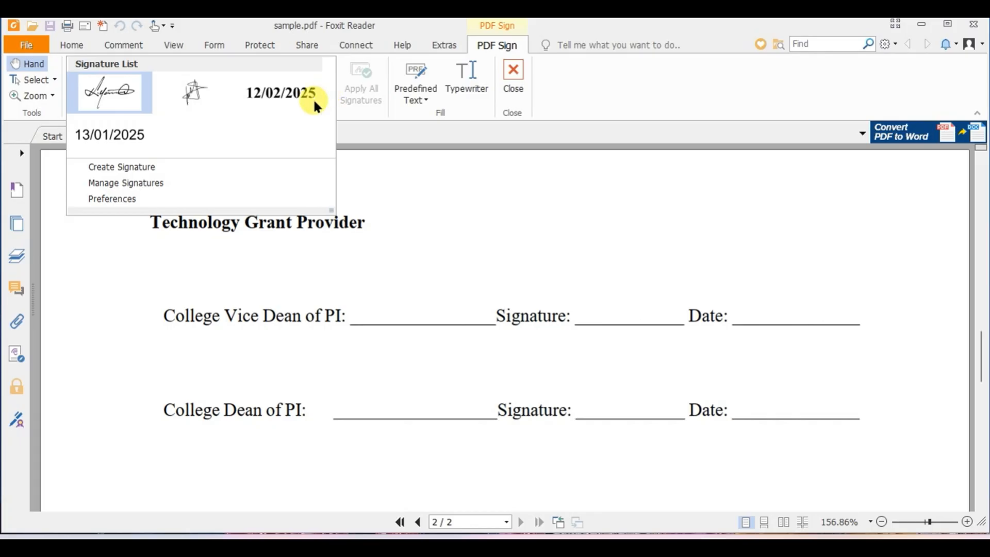
pyautogui.click(149, 167)
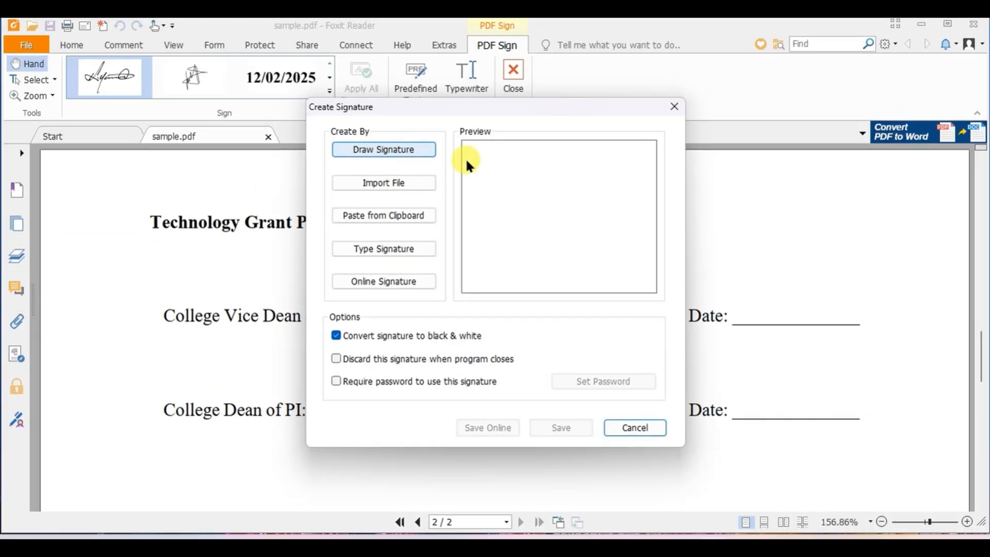
pyautogui.click(403, 151)
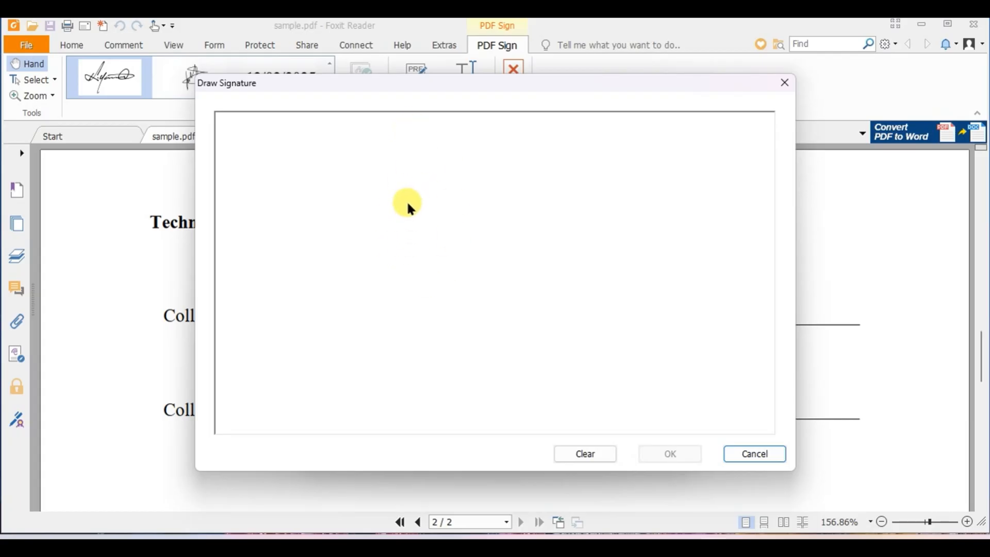
pyautogui.moveTo(410, 207)
pyautogui.mouseDown()
pyautogui.moveTo(420, 323)
pyautogui.moveTo(481, 194)
pyautogui.moveTo(548, 306)
pyautogui.moveTo(444, 176)
pyautogui.moveTo(522, 332)
pyautogui.mouseUp()
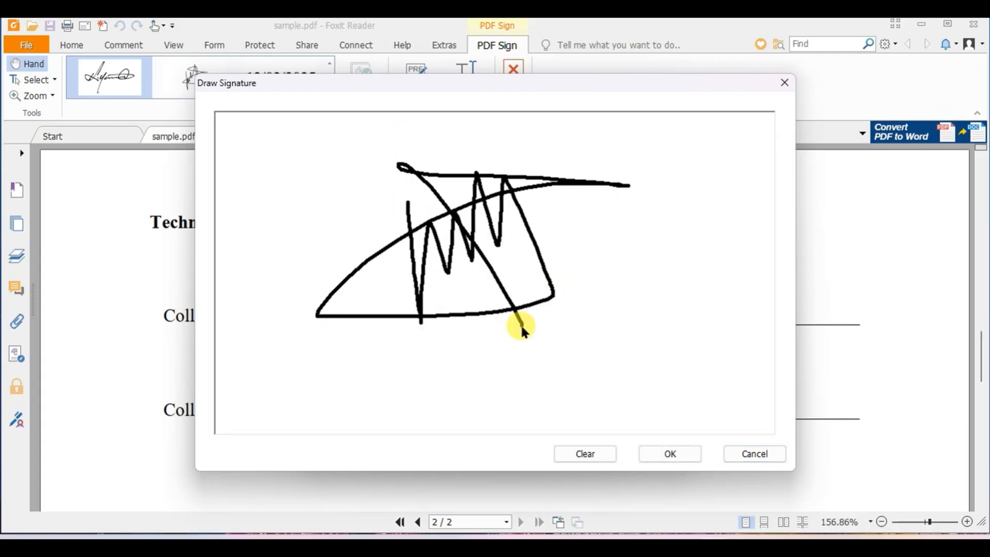
pyautogui.click(672, 446)
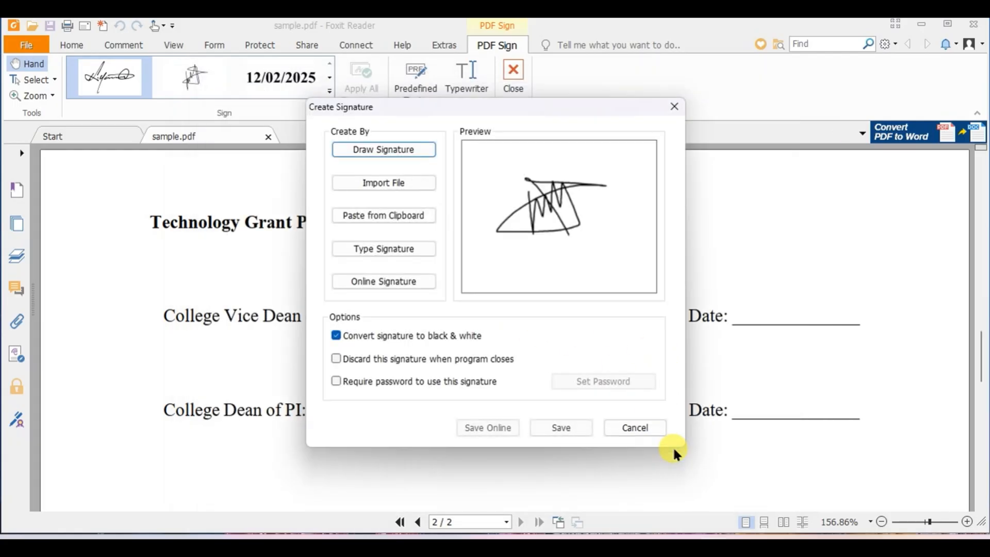
pyautogui.click(564, 424)
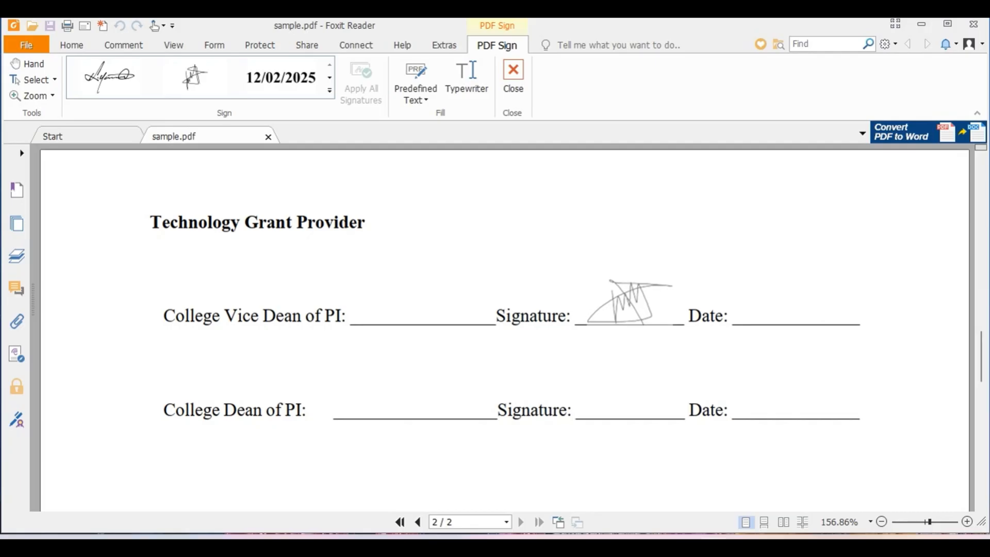
pyautogui.click(632, 307)
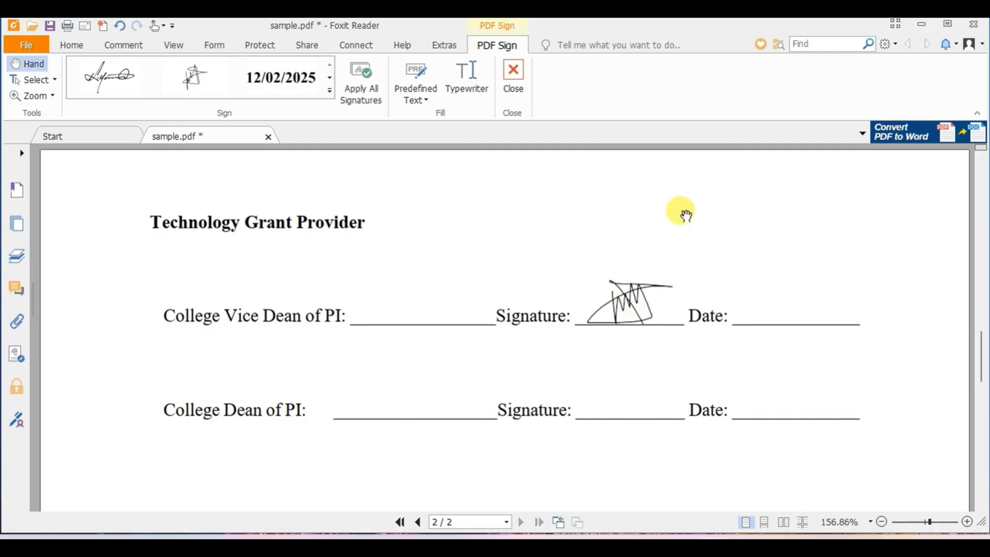
# - Create a signature from the Desktop image 04c683fbd9f24c509df57b559bdc0e91.jpg and place it on the College Dean's signature line
pyautogui.click(329, 91)
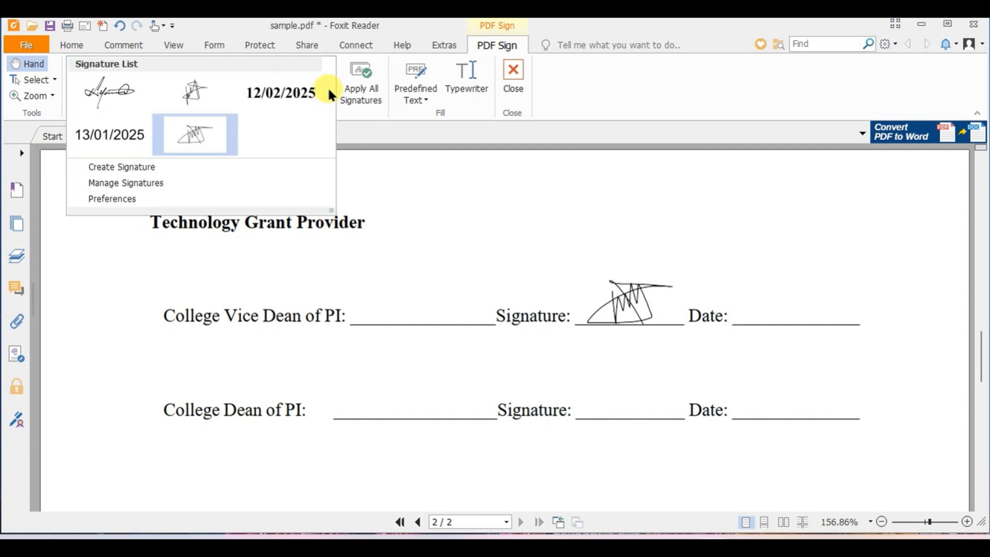
pyautogui.click(150, 166)
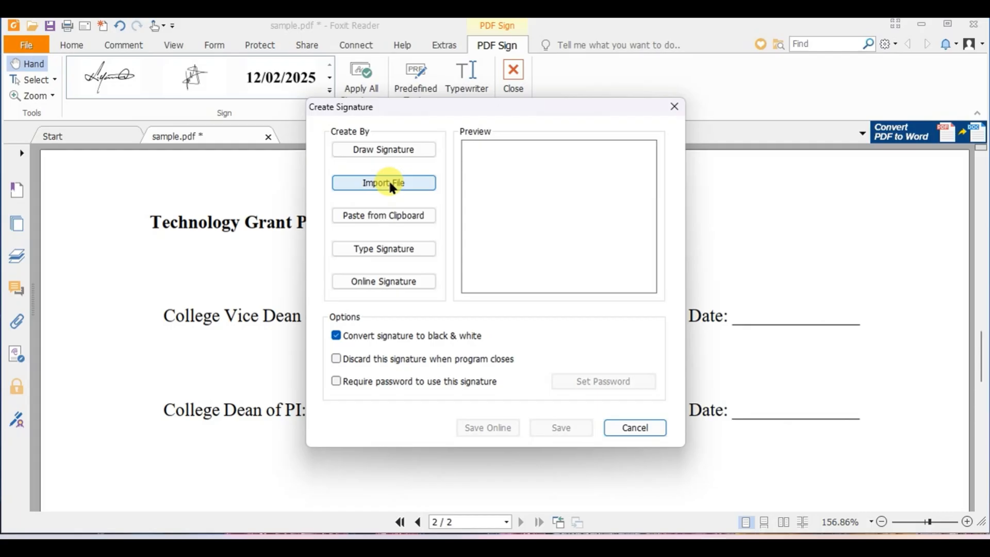
pyautogui.click(390, 184)
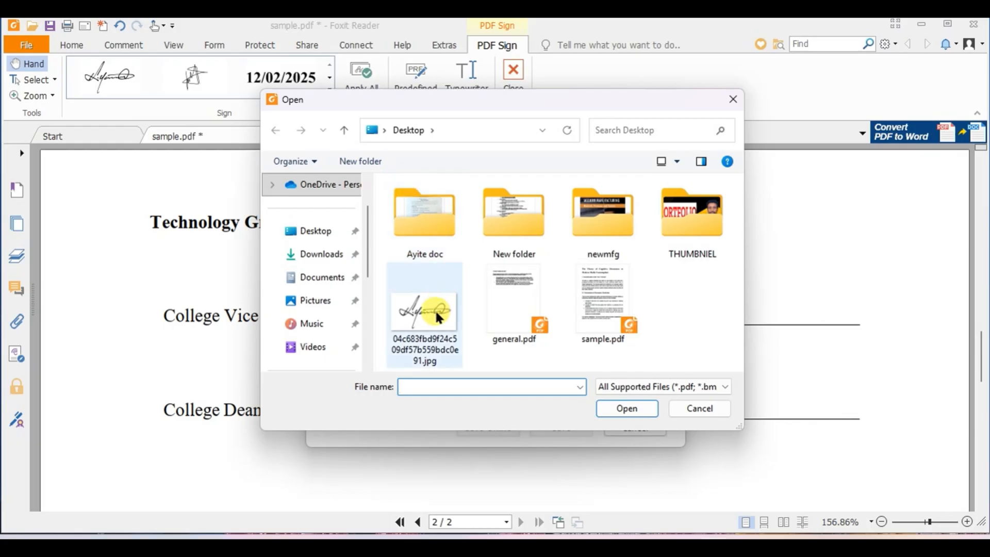
pyautogui.click(431, 308)
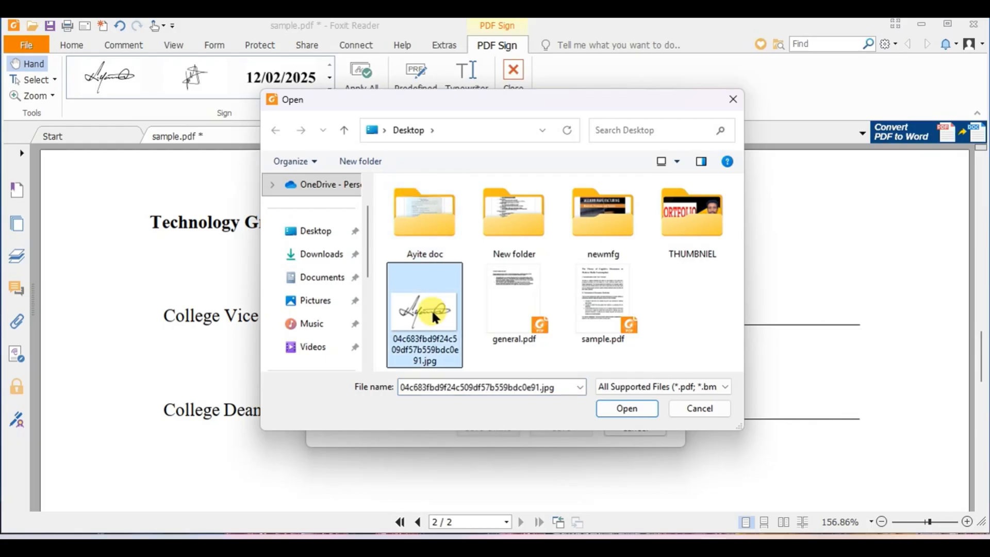
pyautogui.click(615, 403)
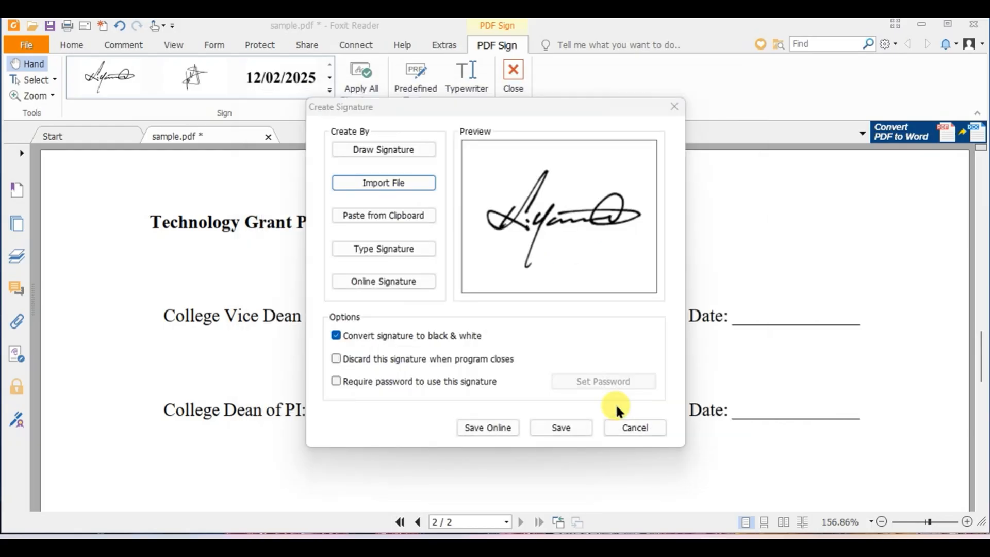
pyautogui.click(559, 426)
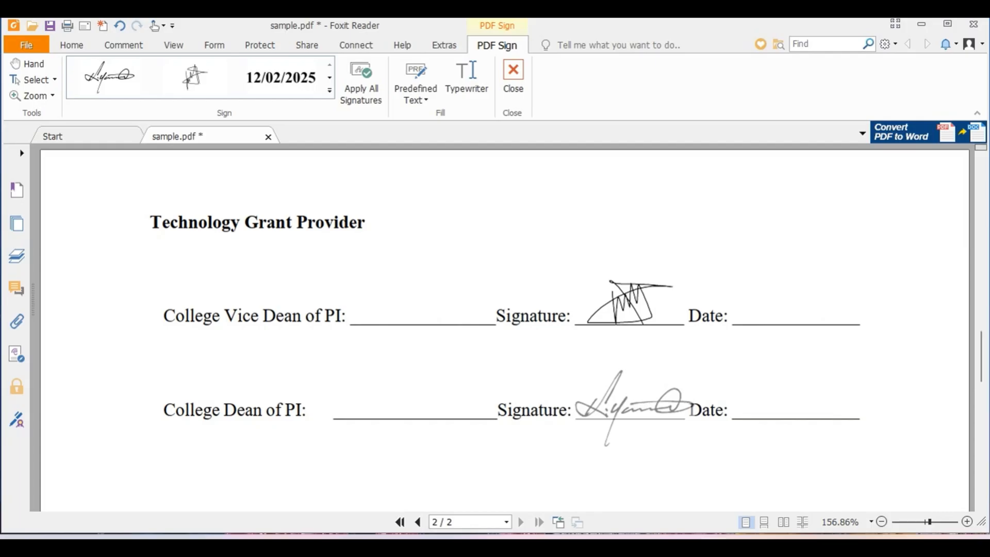
pyautogui.click(631, 411)
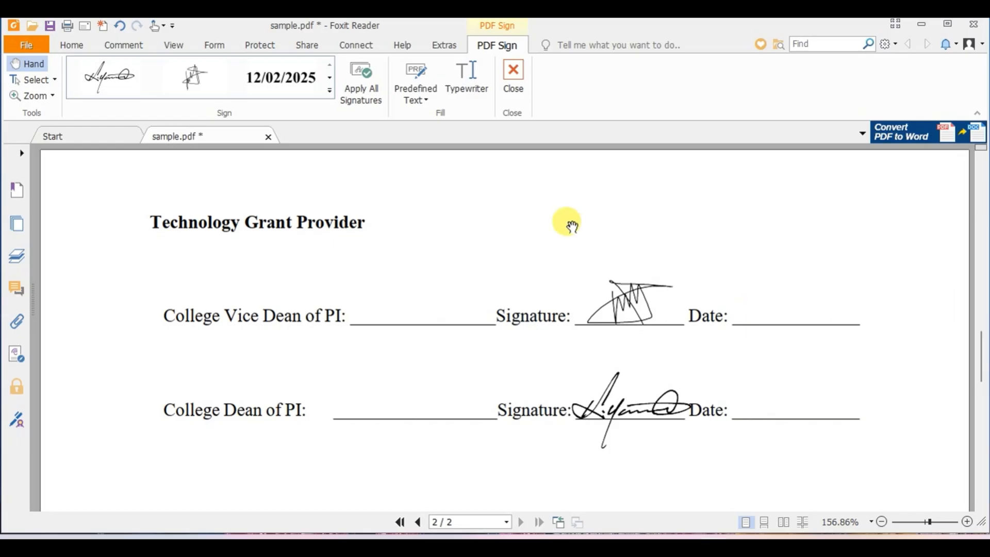
# - Start a new typed signature with the text 23/12/2025
pyautogui.click(328, 89)
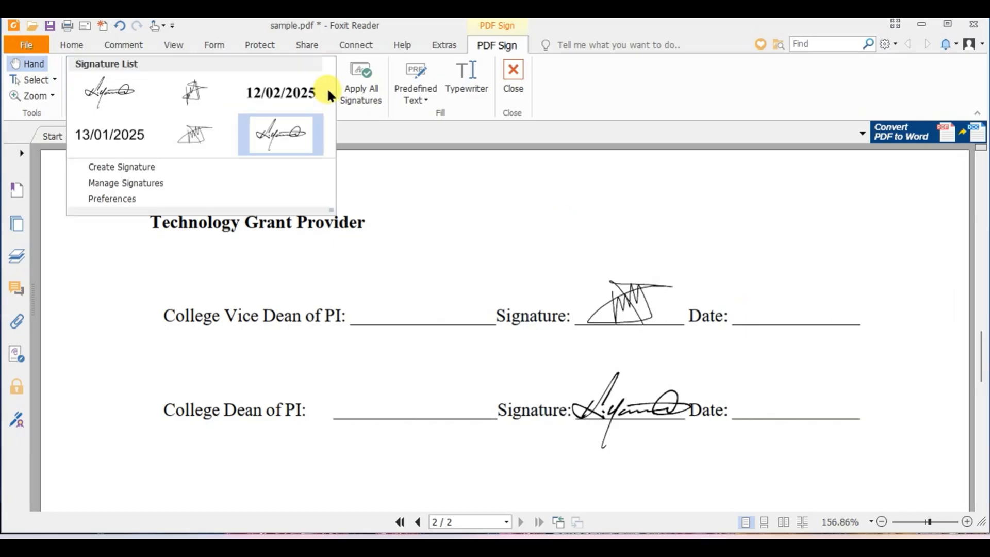
pyautogui.click(181, 167)
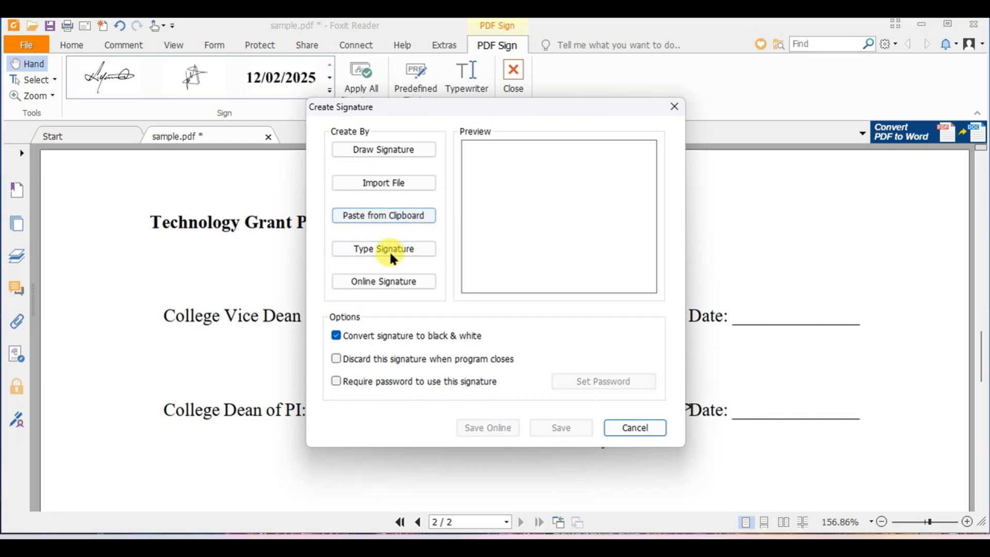
pyautogui.click(412, 250)
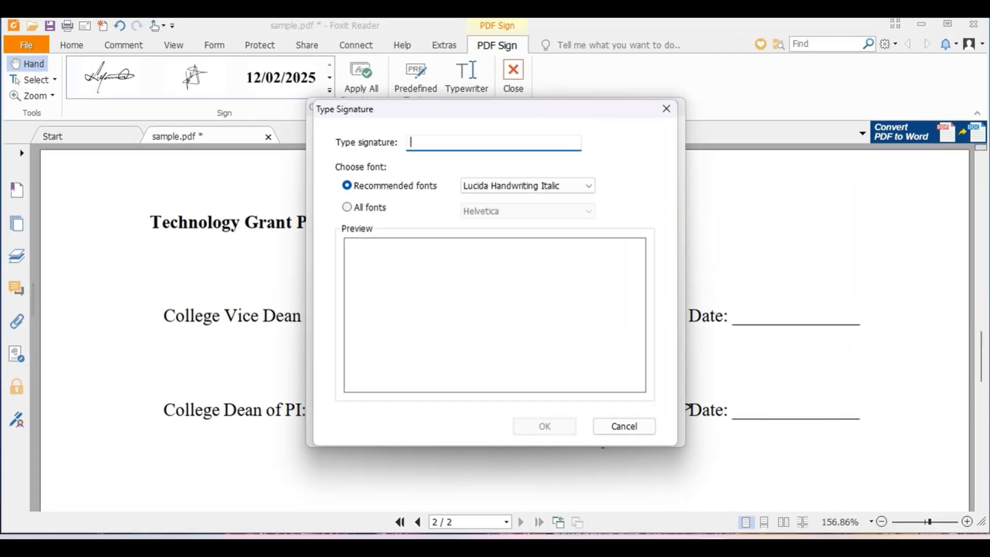
pyautogui.write('23/')
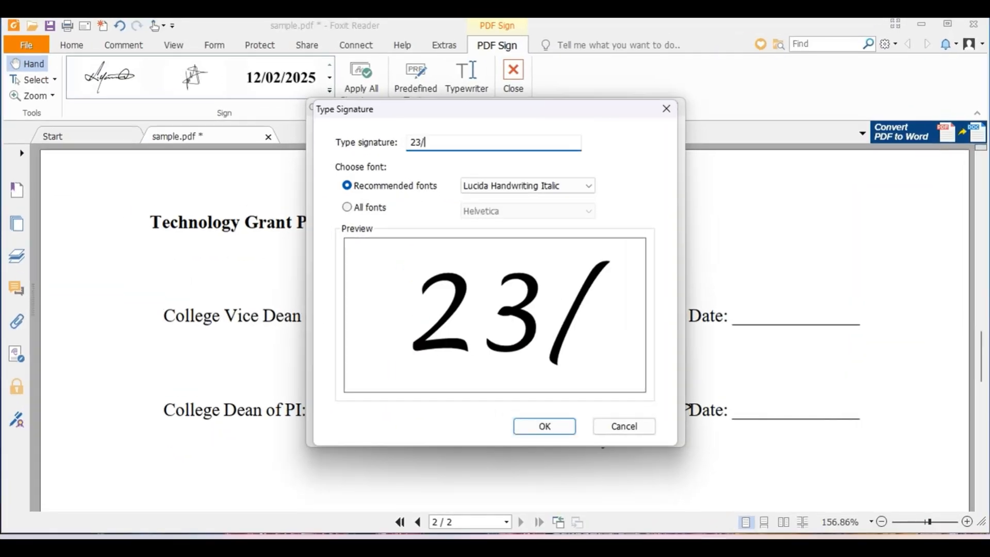
pyautogui.write('12/2025')
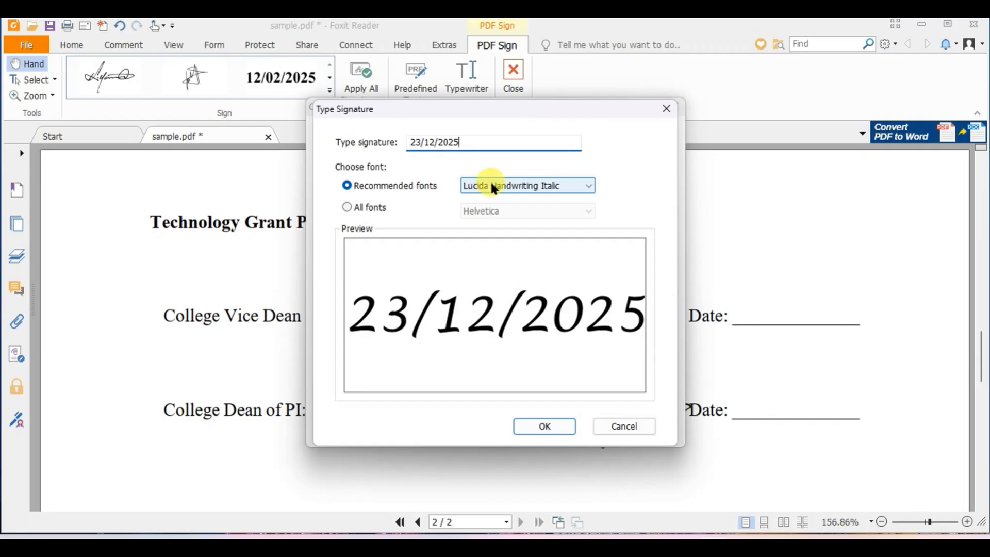
# - Try Script MT Bold for the typed signature, and set its font to Times New Roman from all fonts
pyautogui.click(586, 187)
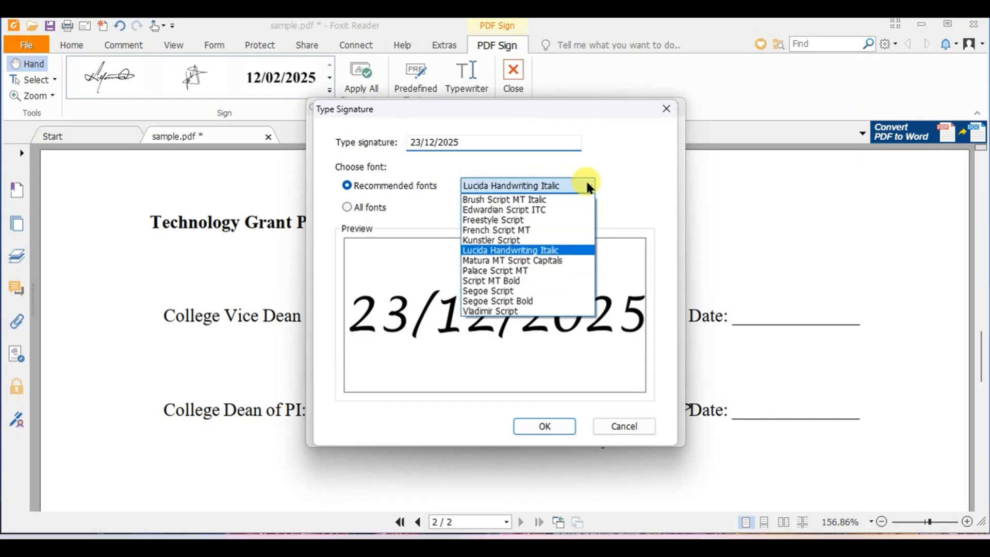
pyautogui.click(496, 281)
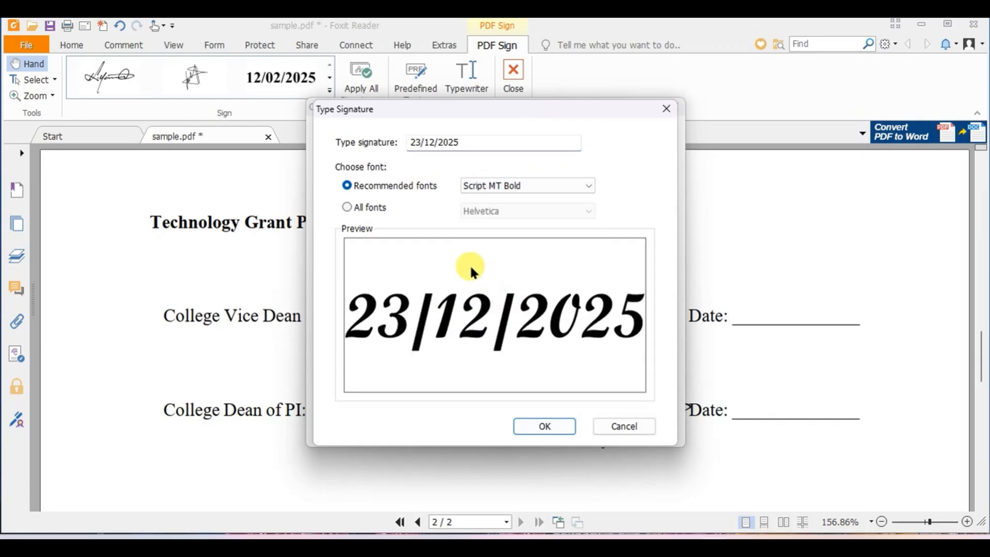
pyautogui.click(348, 206)
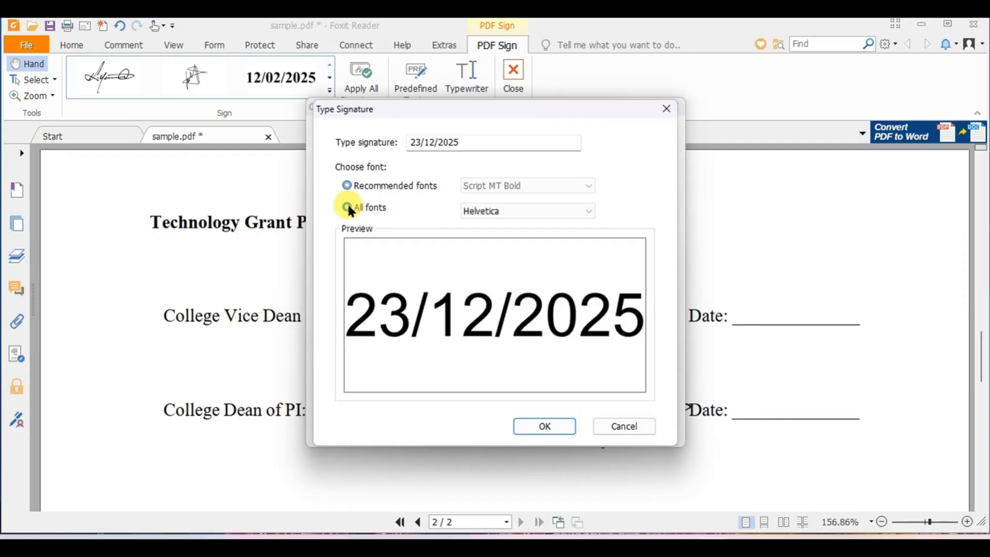
pyautogui.click(587, 211)
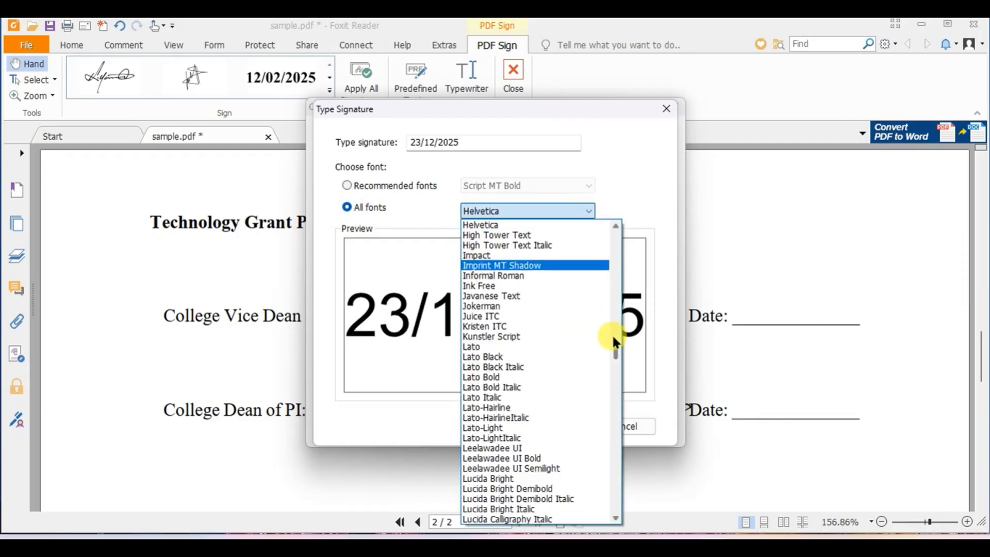
pyautogui.moveTo(614, 345); pyautogui.dragTo(617, 488)
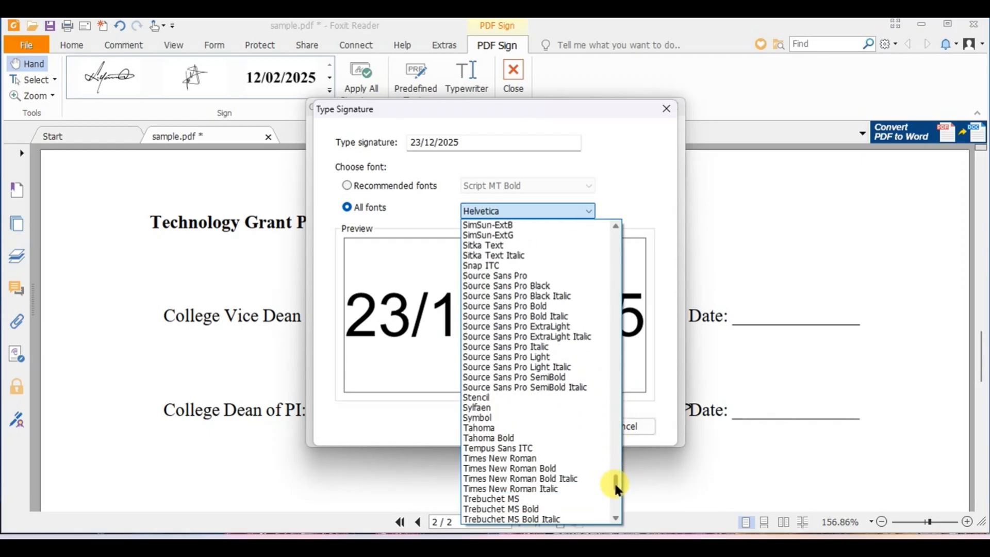
pyautogui.click(528, 457)
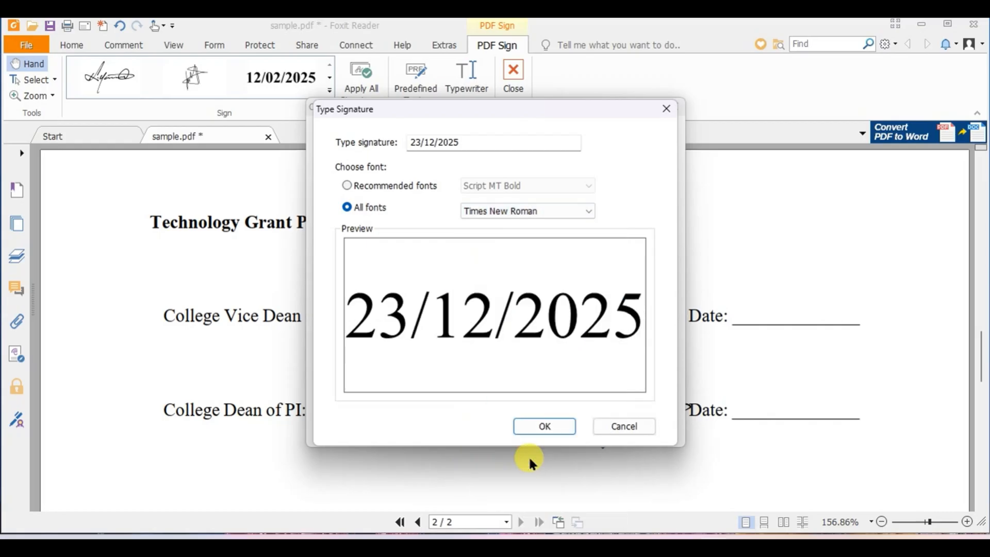
# - Save the typed date and place it on the Vice Dean's date line, and place the saved 12/02/2025 signature on the Dean's
pyautogui.click(545, 427)
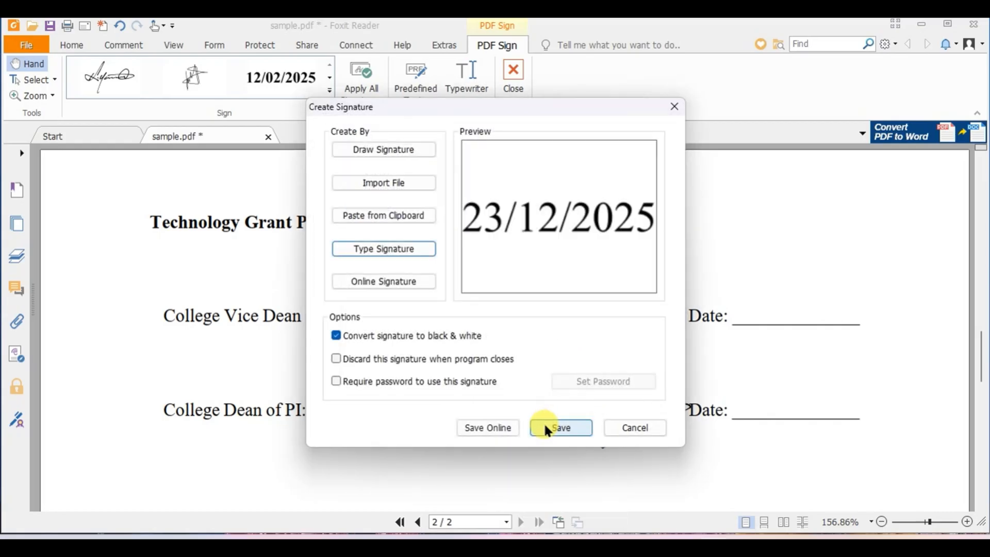
pyautogui.click(559, 428)
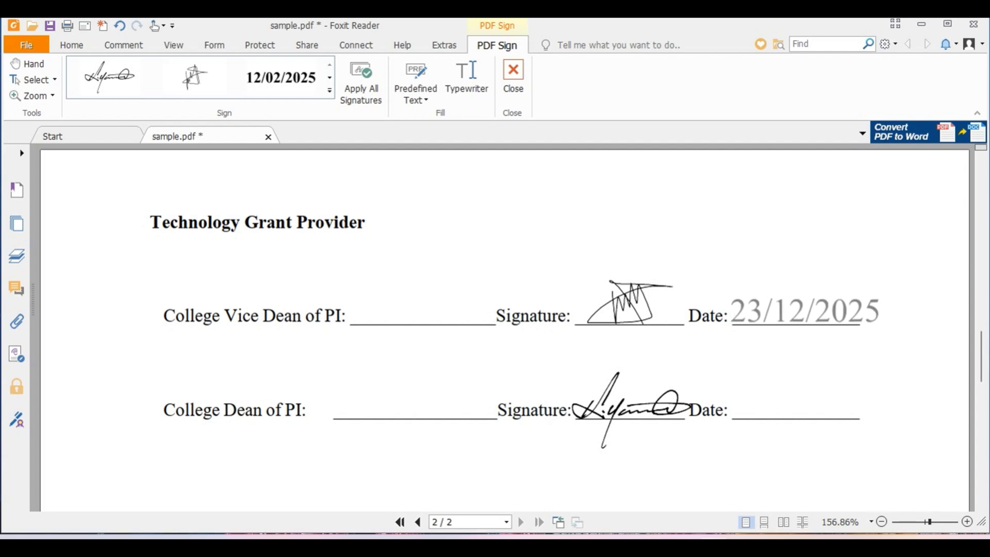
pyautogui.click(806, 315)
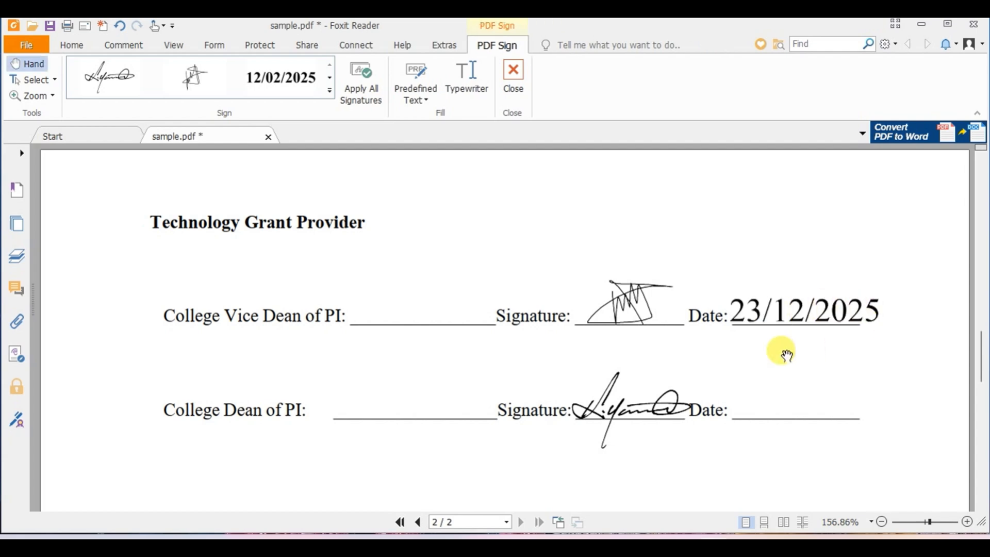
pyautogui.click(293, 78)
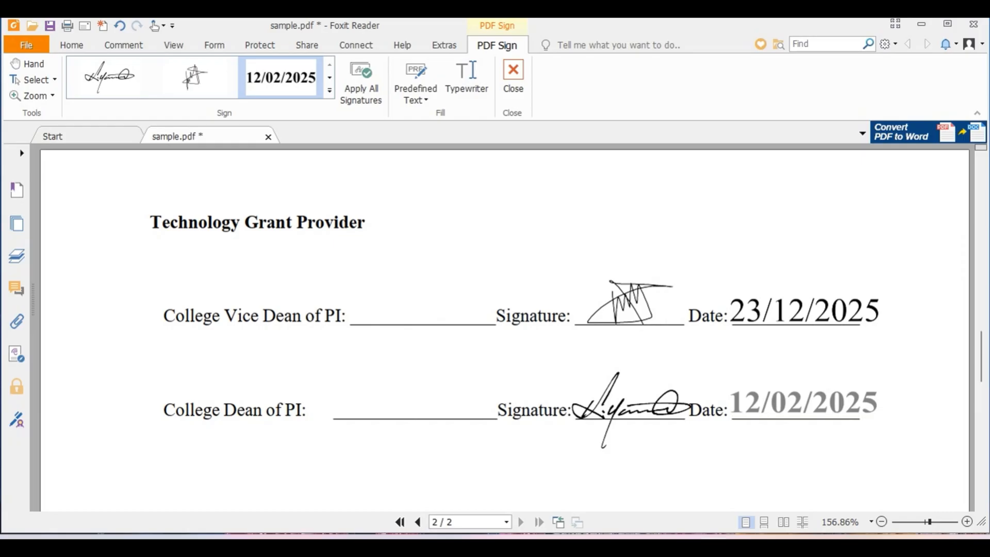
pyautogui.click(803, 408)
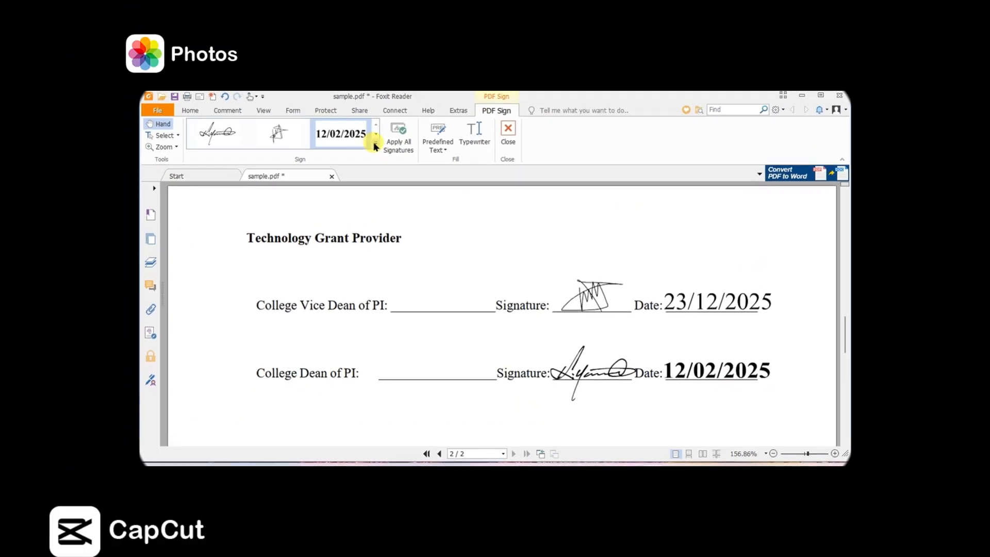
# - Create a new signature by drawing it freehand as a vertical zigzag scribble crossed by a horizontal loop
pyautogui.click(329, 91)
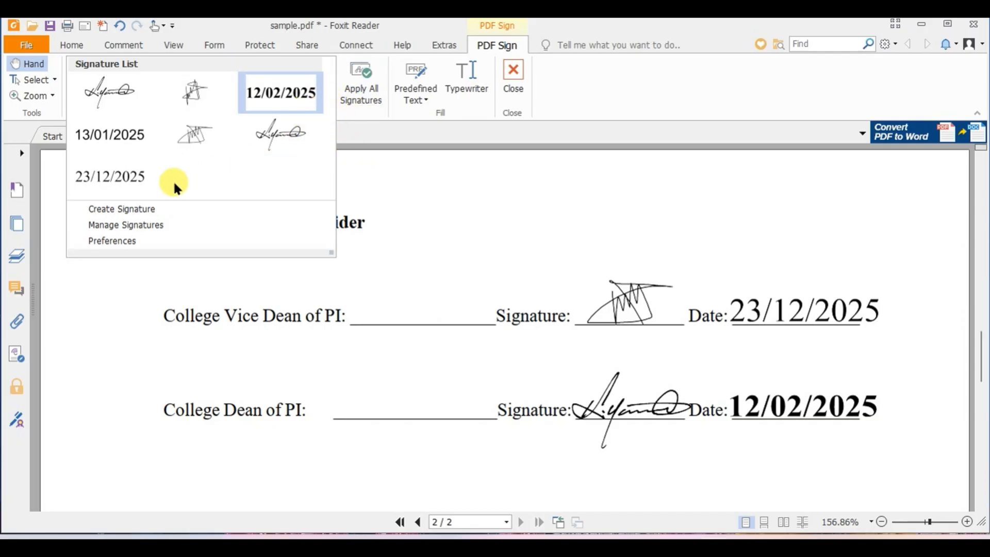
pyautogui.click(148, 208)
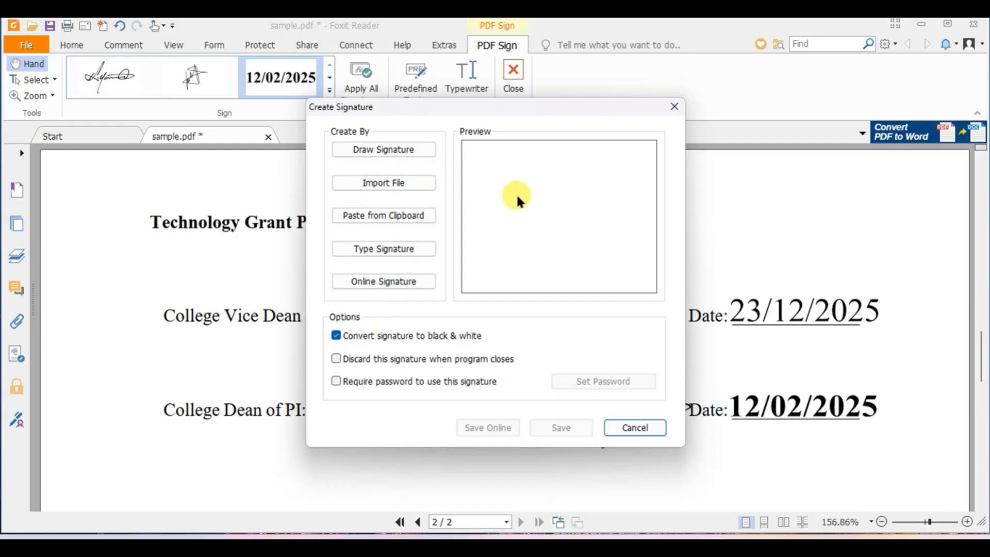
pyautogui.click(384, 148)
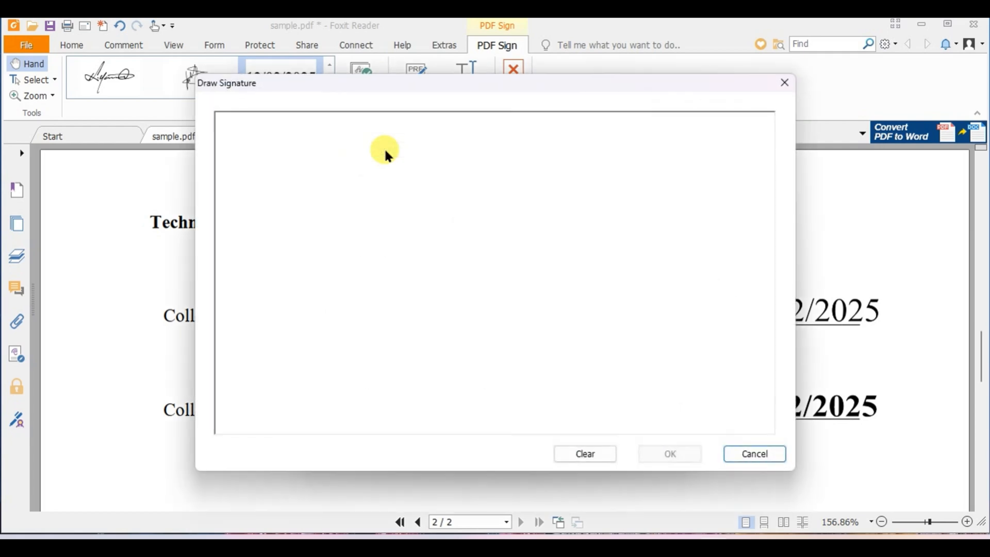
pyautogui.moveTo(456, 165)
pyautogui.mouseDown()
pyautogui.moveTo(519, 386)
pyautogui.moveTo(520, 314)
pyautogui.moveTo(463, 233)
pyautogui.moveTo(531, 352)
pyautogui.mouseUp()
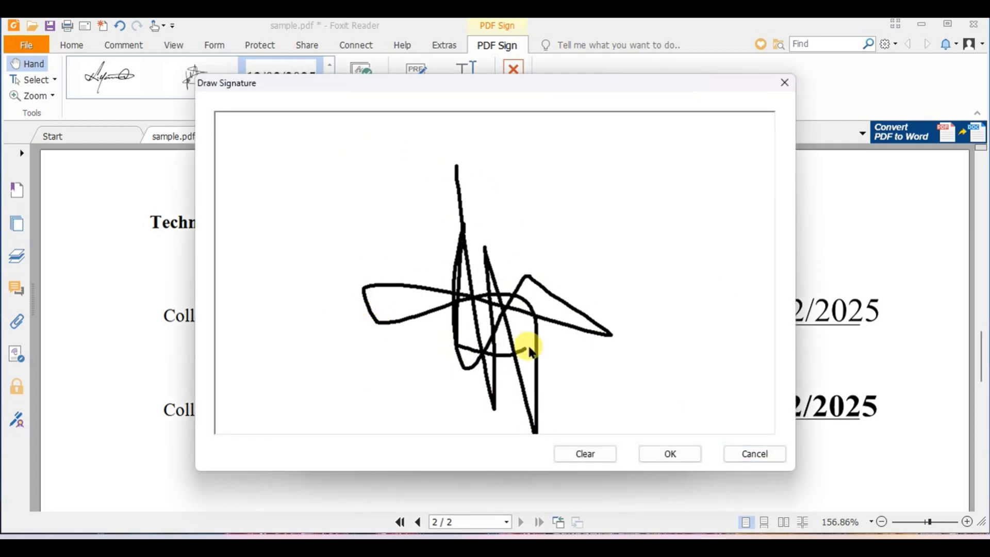
pyautogui.click(666, 452)
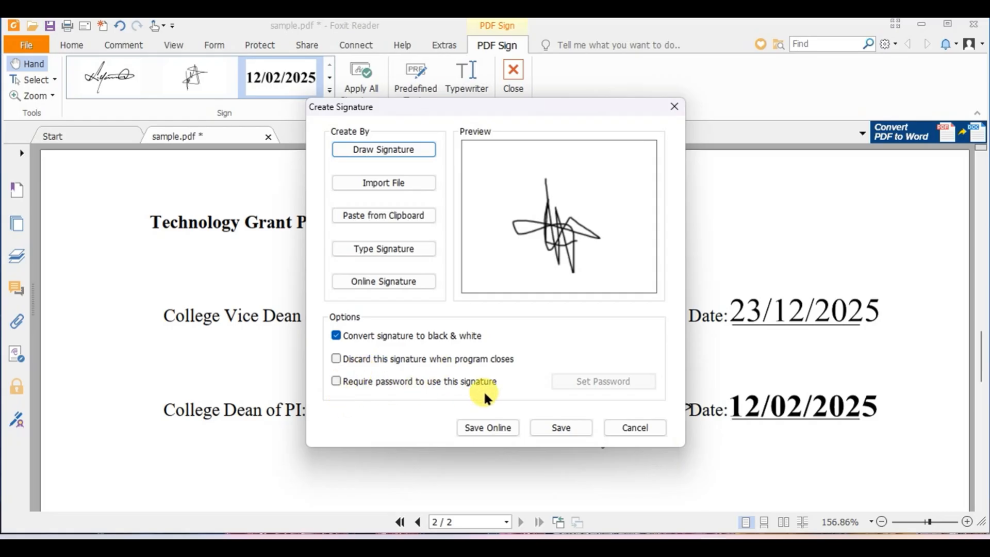
# - Require a password to use the drawn signature, enter and confirm the signature password, and save the signature
pyautogui.click(336, 381)
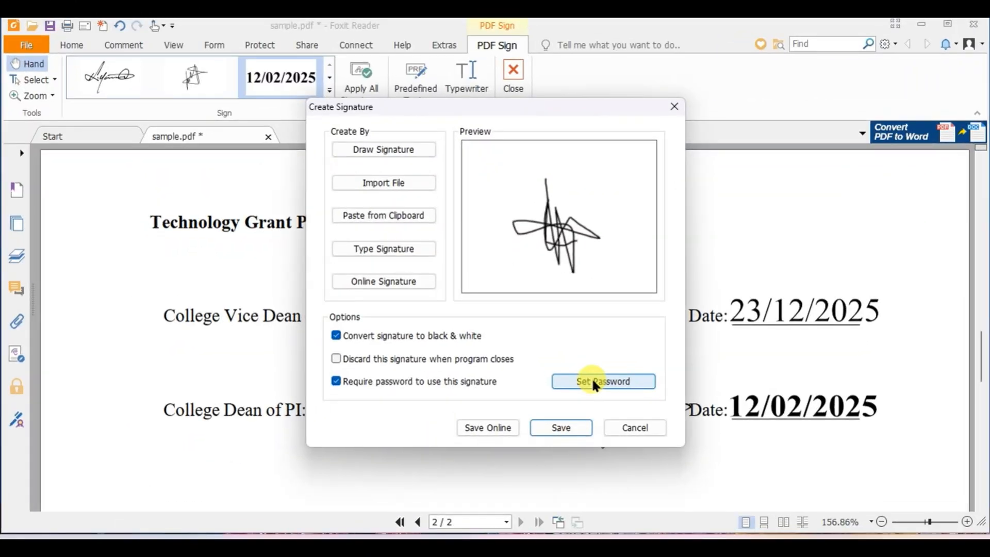
pyautogui.click(593, 383)
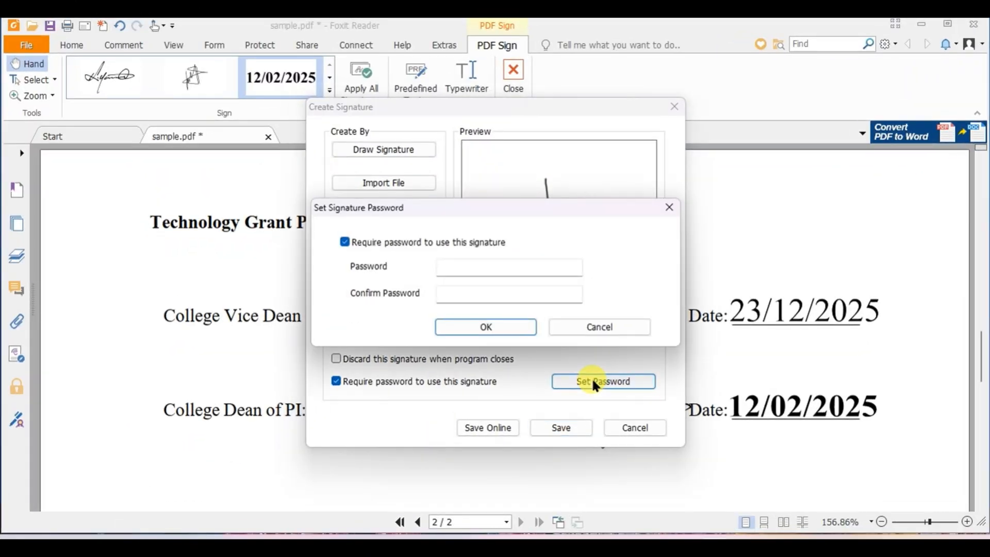
pyautogui.click(498, 264)
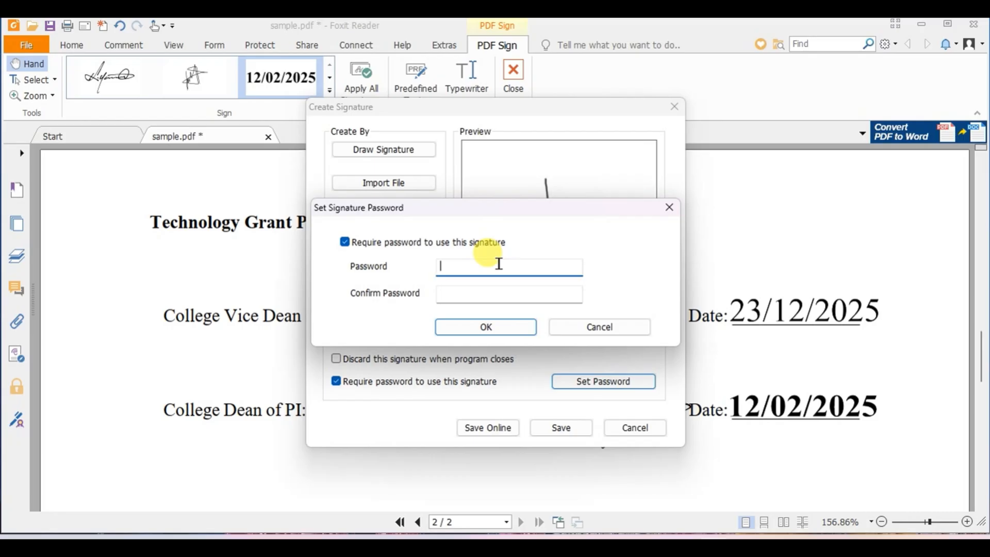
pyautogui.write('1234')
pyautogui.click(492, 290)
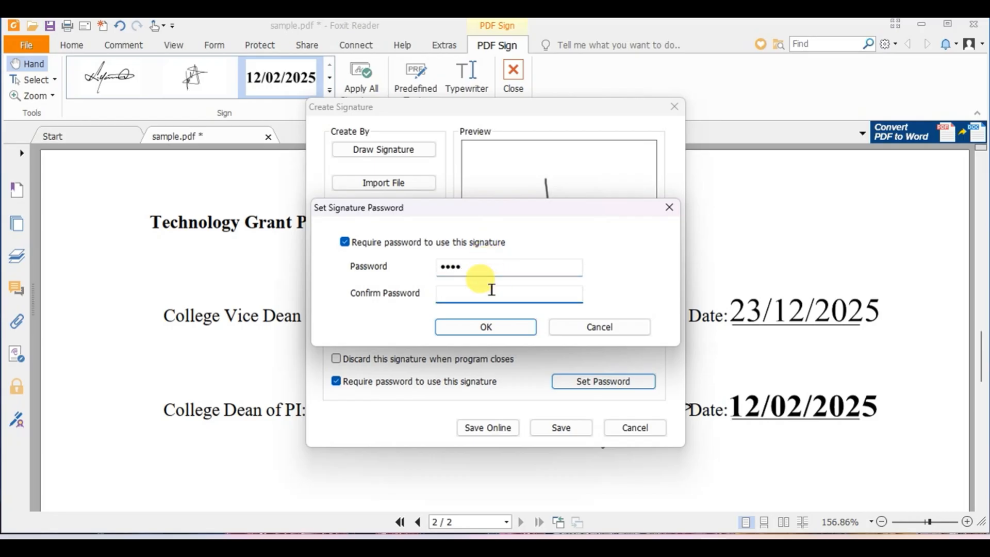
pyautogui.write('123')
pyautogui.press('BackSpace')
pyautogui.press('BackSpace')
pyautogui.press('BackSpace')
pyautogui.write('1234')
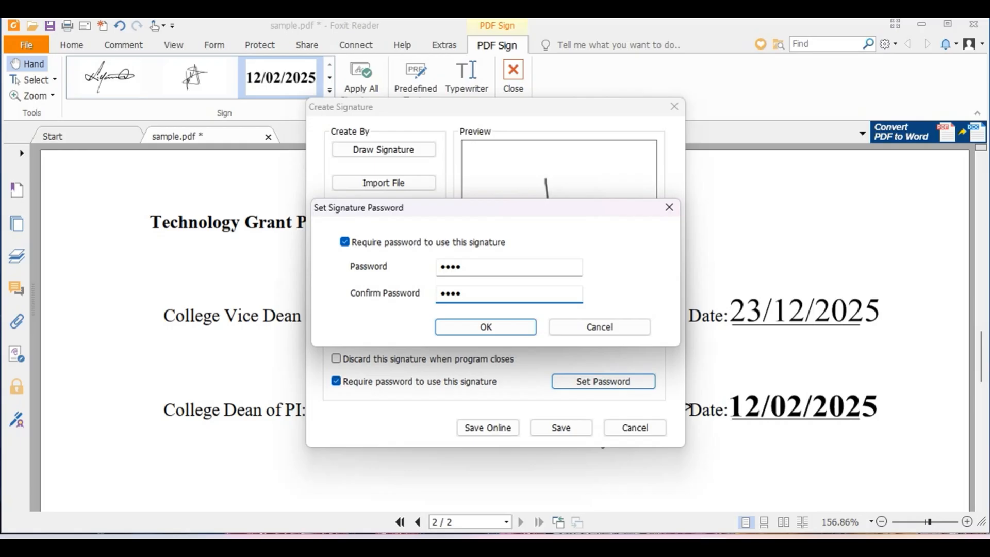
pyautogui.click(489, 327)
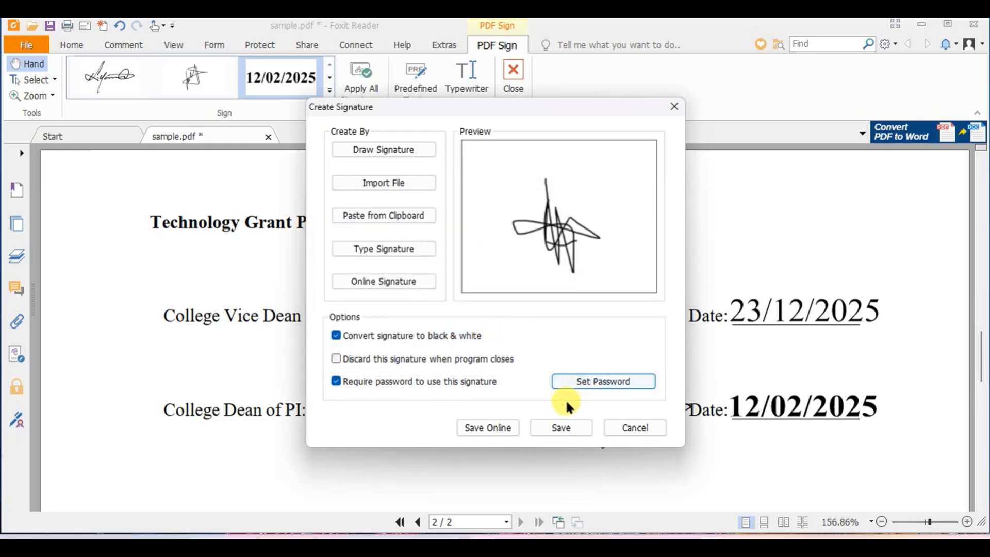
pyautogui.click(563, 425)
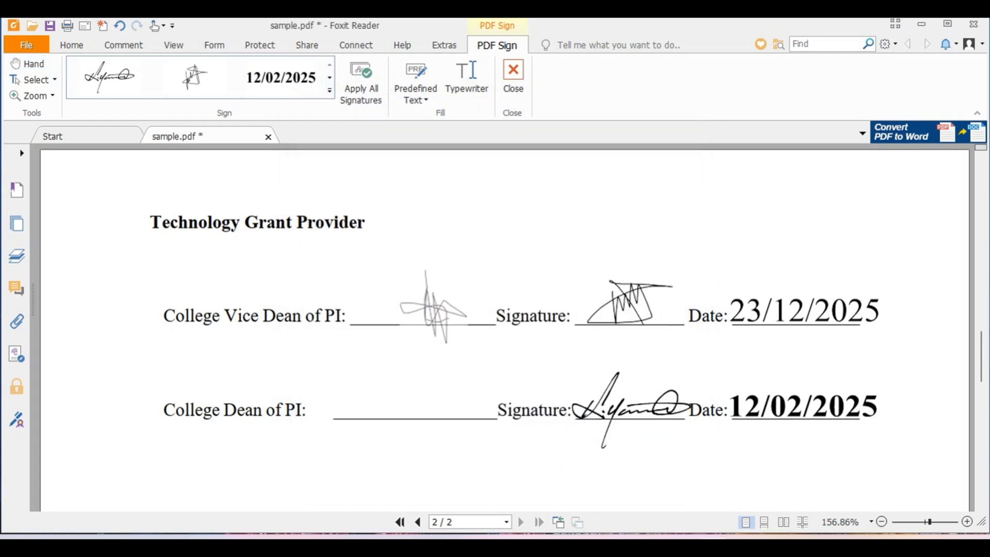
# - Place the protected signature on the College Vice Dean of PI and College Dean of PI name lines, entering the signature password to reuse it
pyautogui.click(429, 294)
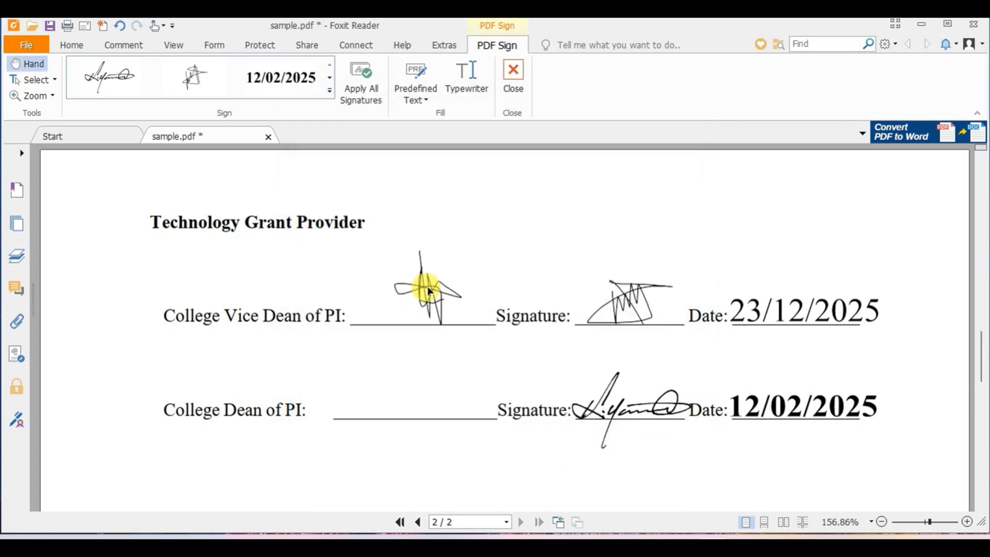
pyautogui.click(329, 90)
pyautogui.click(200, 175)
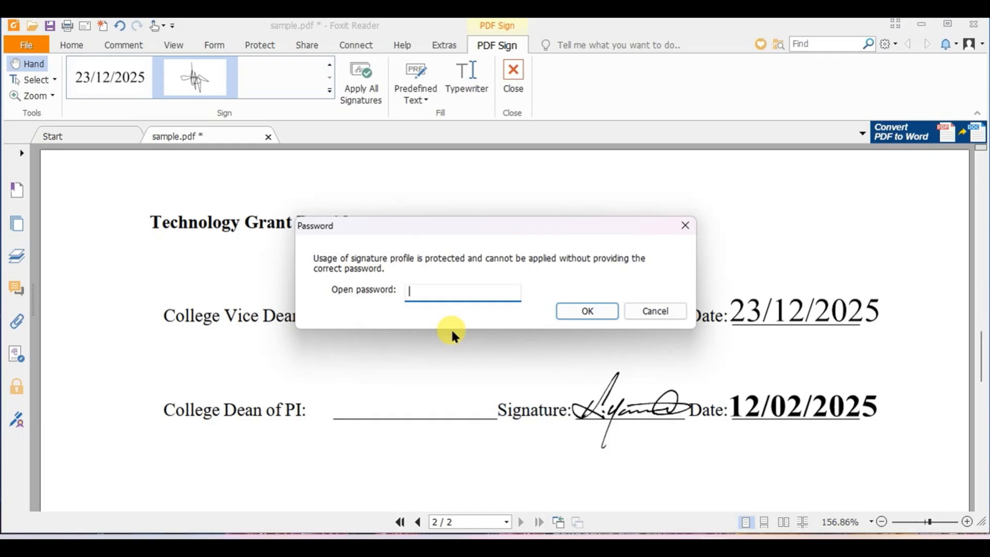
pyautogui.write('••••')
pyautogui.click(594, 309)
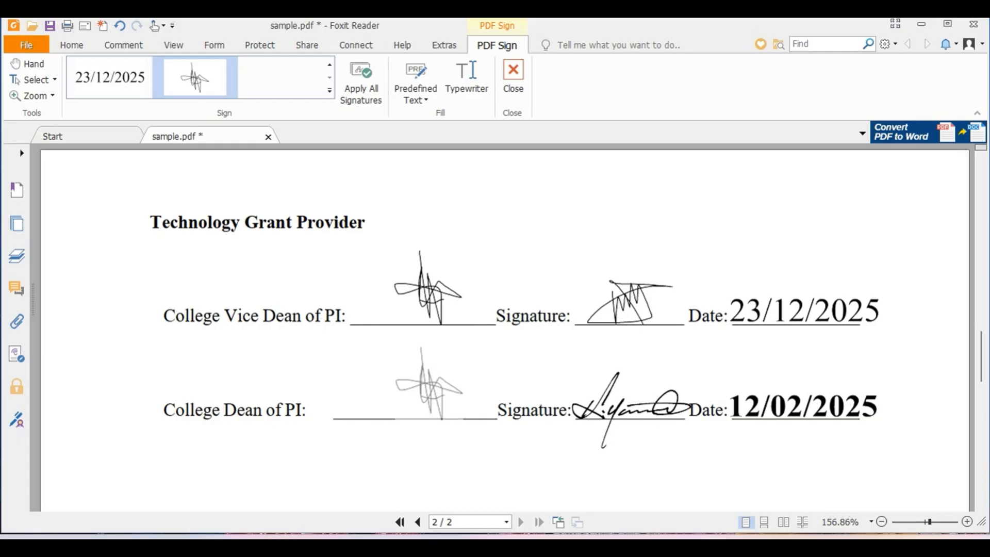
pyautogui.click(431, 386)
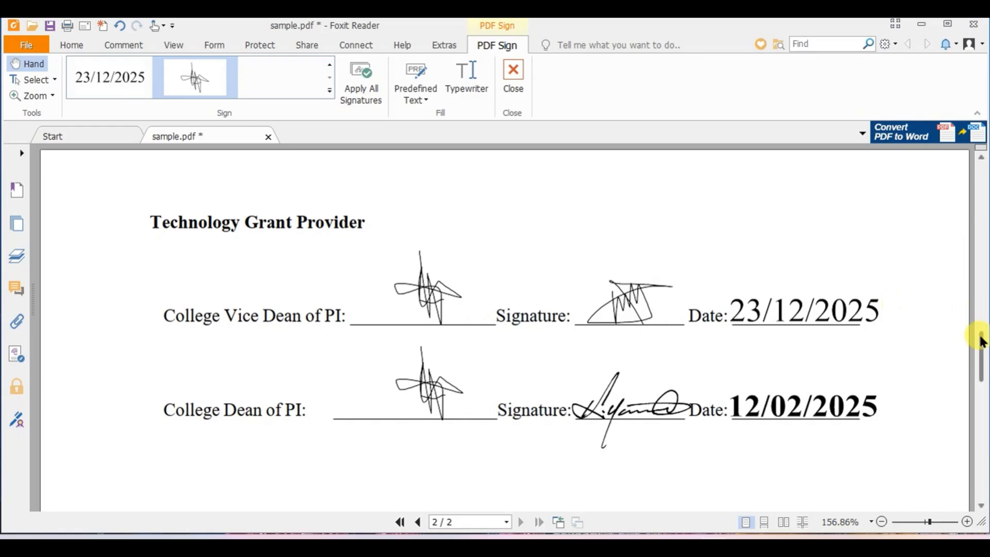
pyautogui.moveTo(982, 348); pyautogui.dragTo(981, 366)
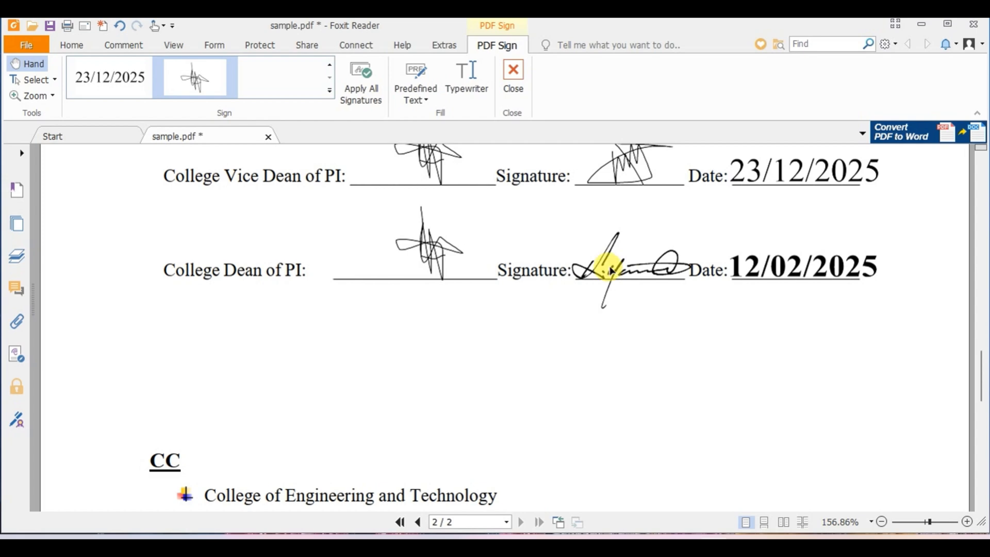